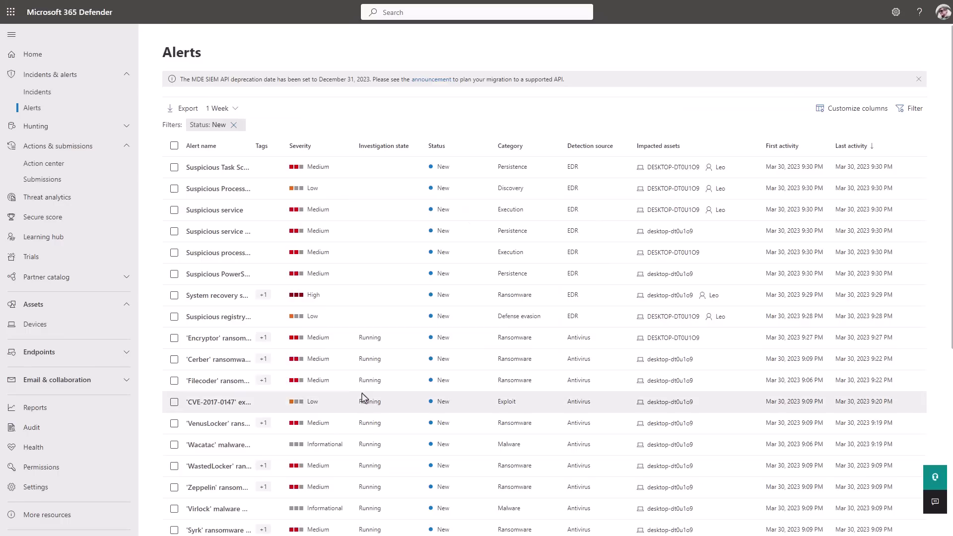
pyautogui.scroll(-2, 363, 397)
pyautogui.scroll(-3, 363, 398)
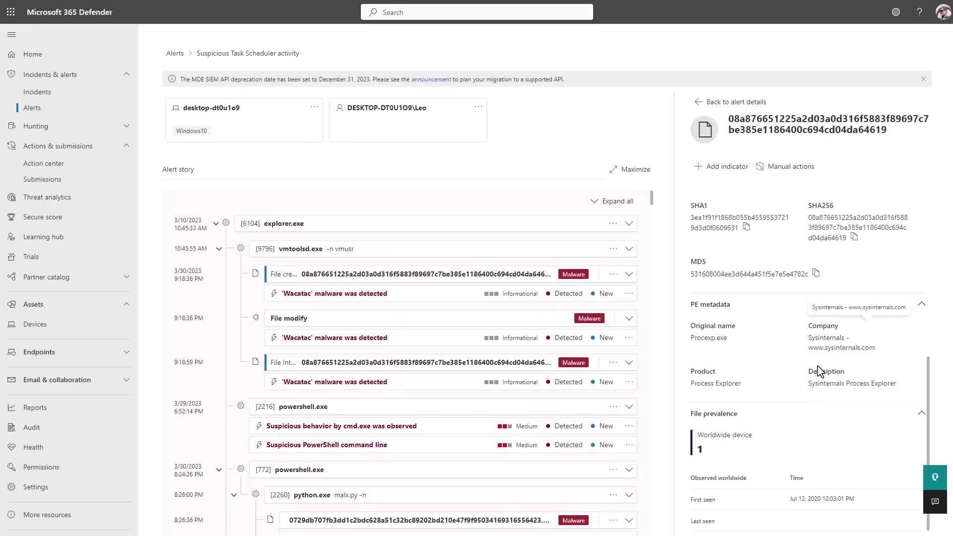
pyautogui.scroll(3, 819, 370)
pyautogui.scroll(1, 819, 365)
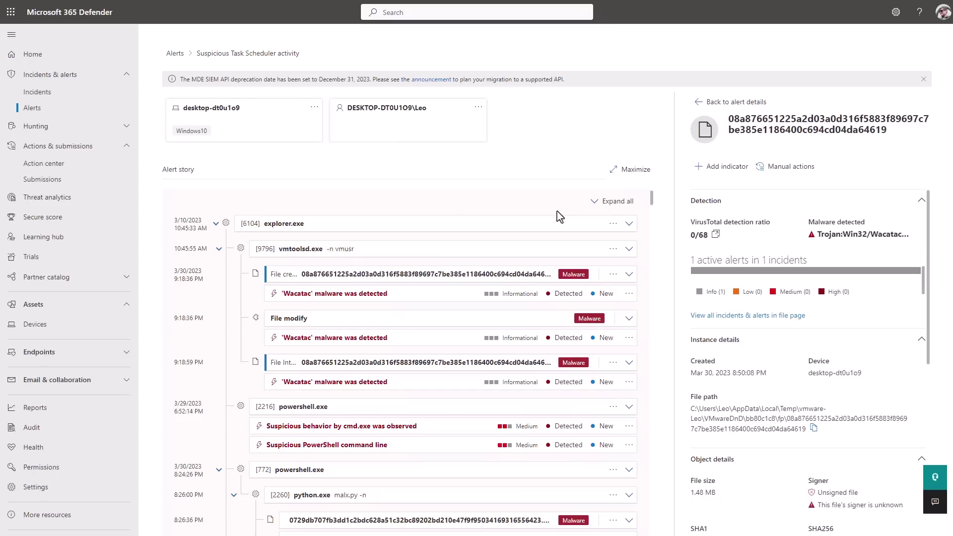
# Go back from the Suspicious Task Scheduler file panel to the Alerts list.
pyautogui.hotkey('alt', 'Left')
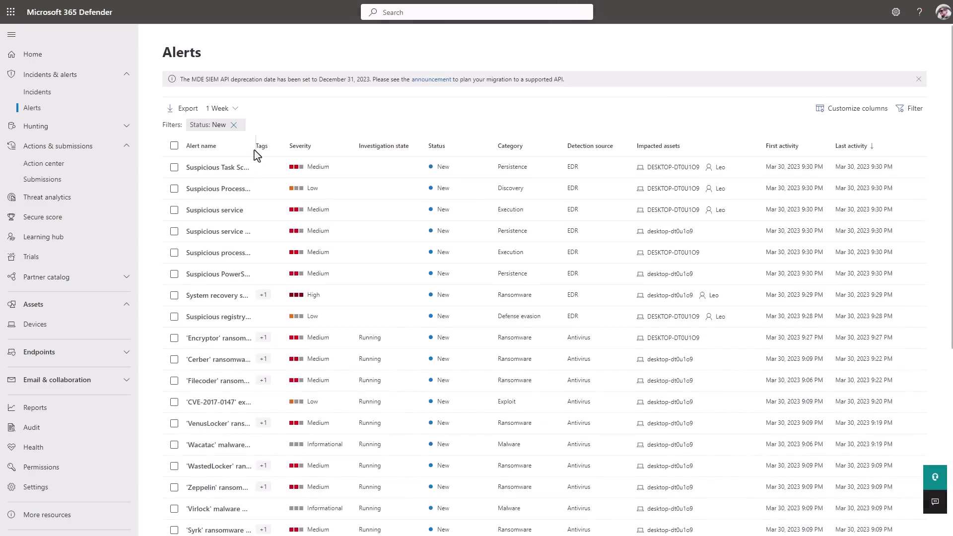
pyautogui.moveTo(254, 150); pyautogui.dragTo(333, 152)
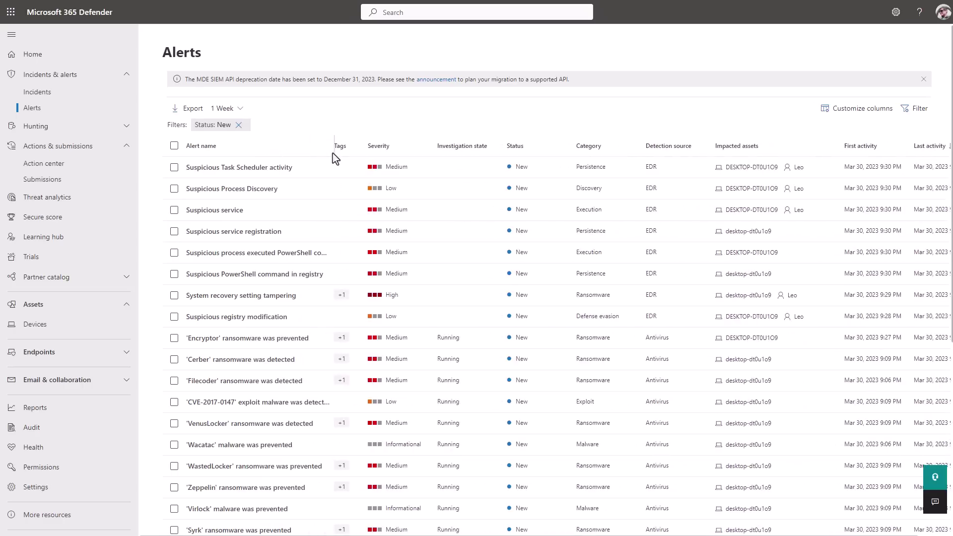
pyautogui.click(252, 254)
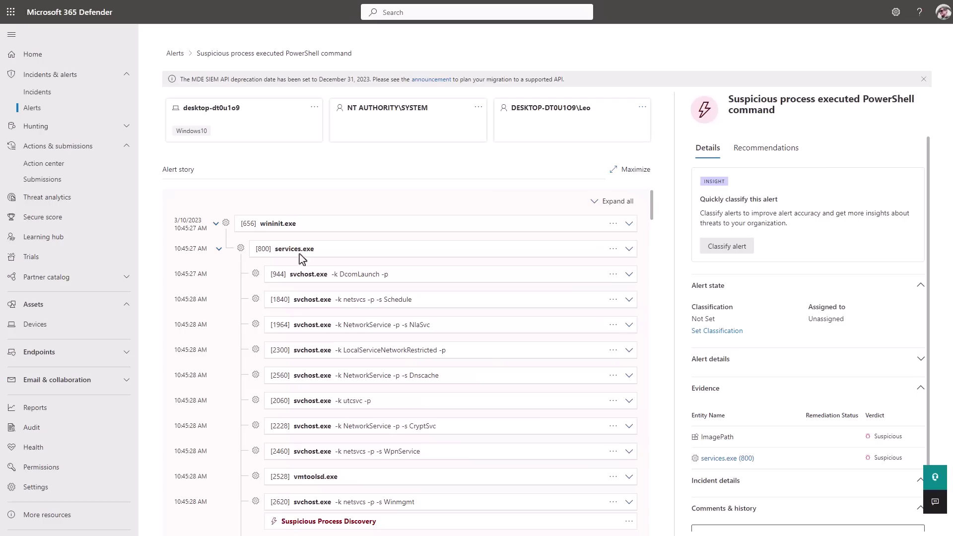
pyautogui.scroll(-2, 257, 249)
pyautogui.scroll(-2, 254, 256)
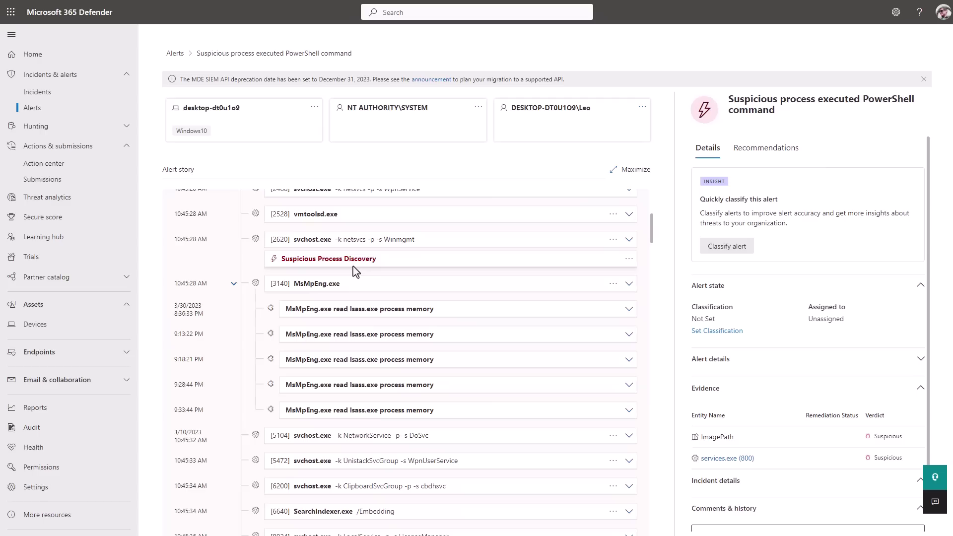
pyautogui.hotkey('alt', 'Left')
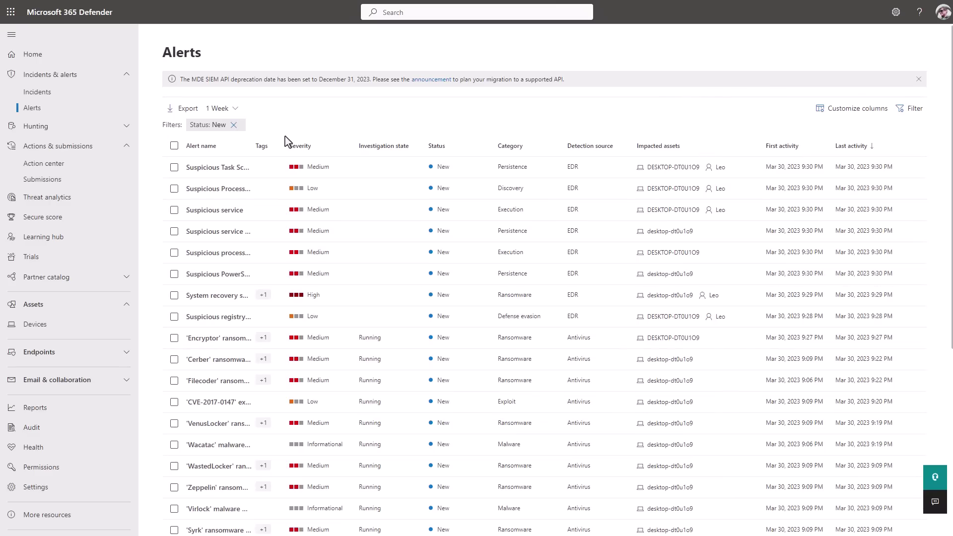
# Open the System recovery setting tampering alert, then expand and collapse Hunting in the navigation.
pyautogui.hotkey('alt', 'Right')
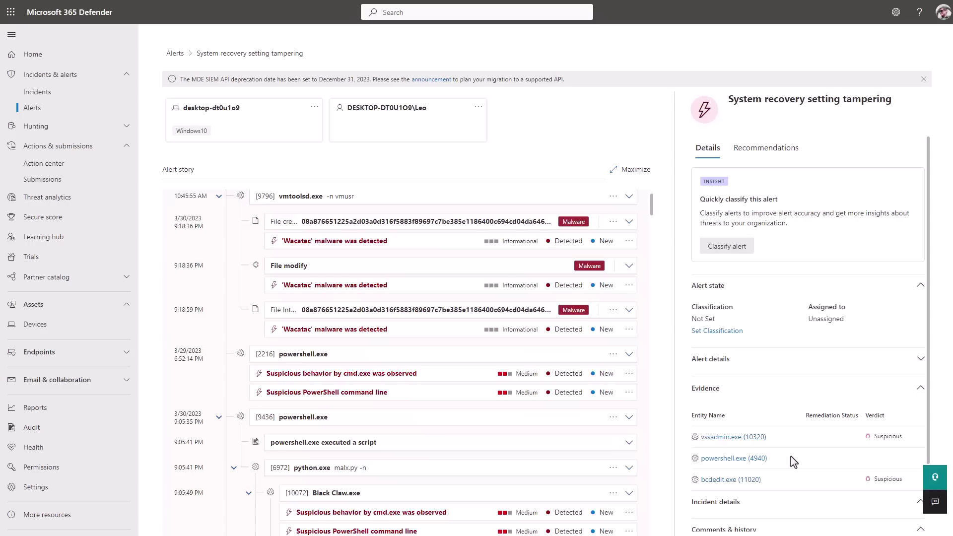
pyautogui.click(36, 131)
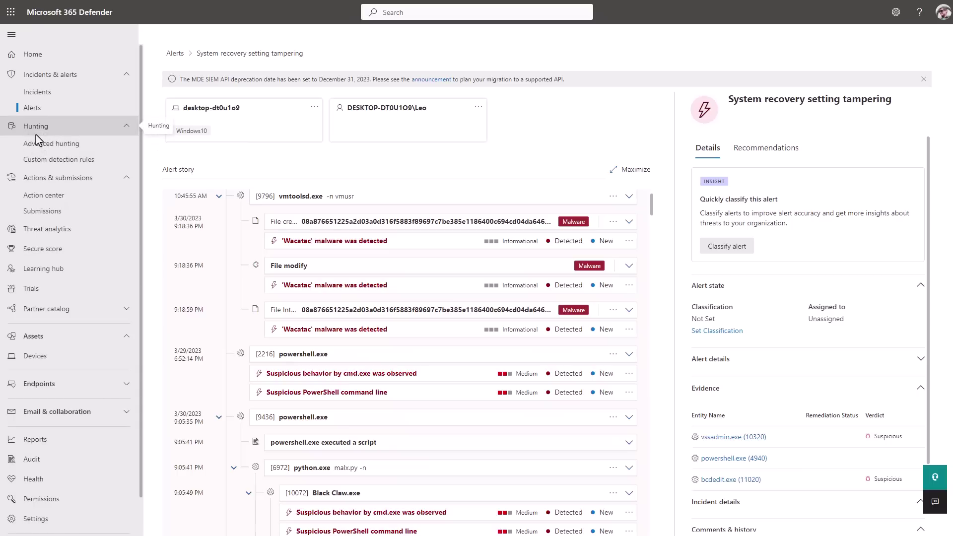
pyautogui.click(33, 127)
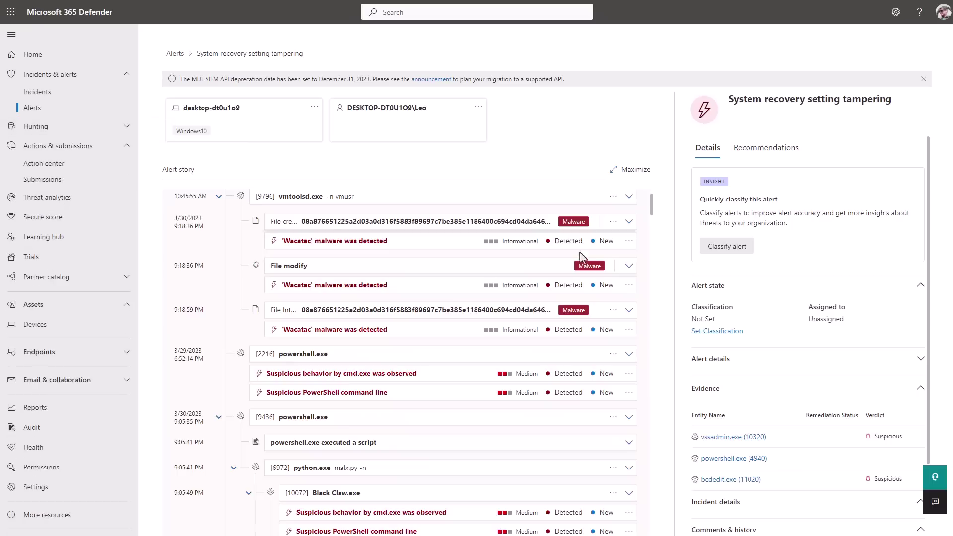
pyautogui.click(804, 308)
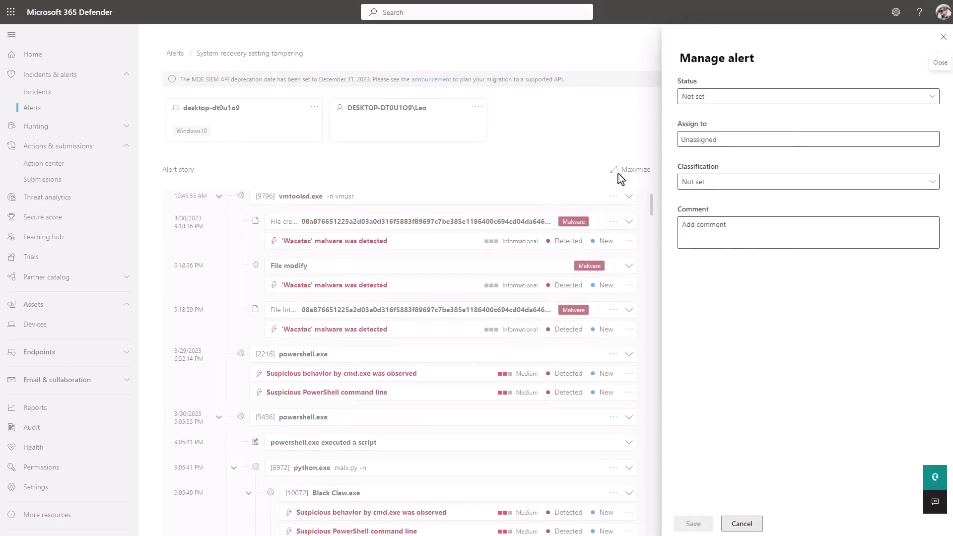
pyautogui.click(943, 36)
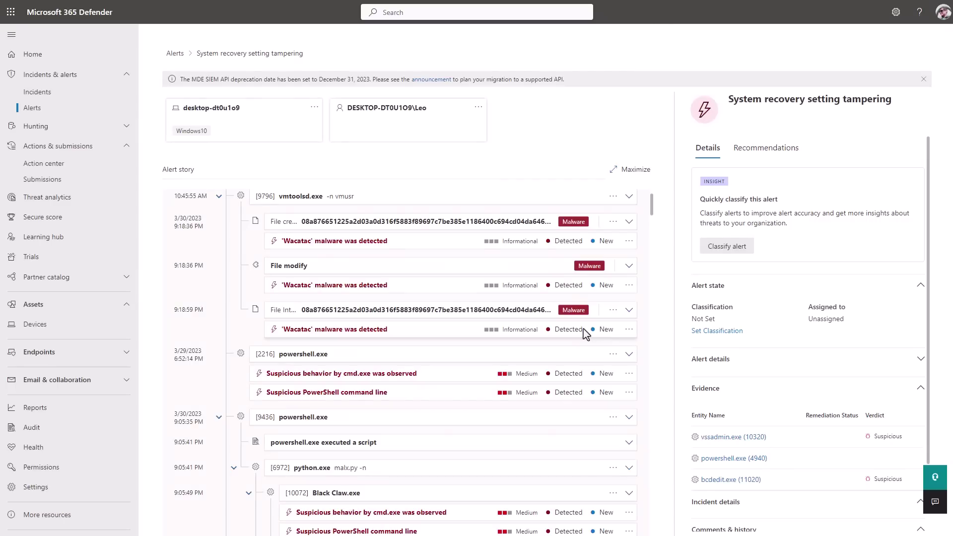
# Browse the Defender account, alert service and email notification settings, then show Incidents.
pyautogui.click(119, 490)
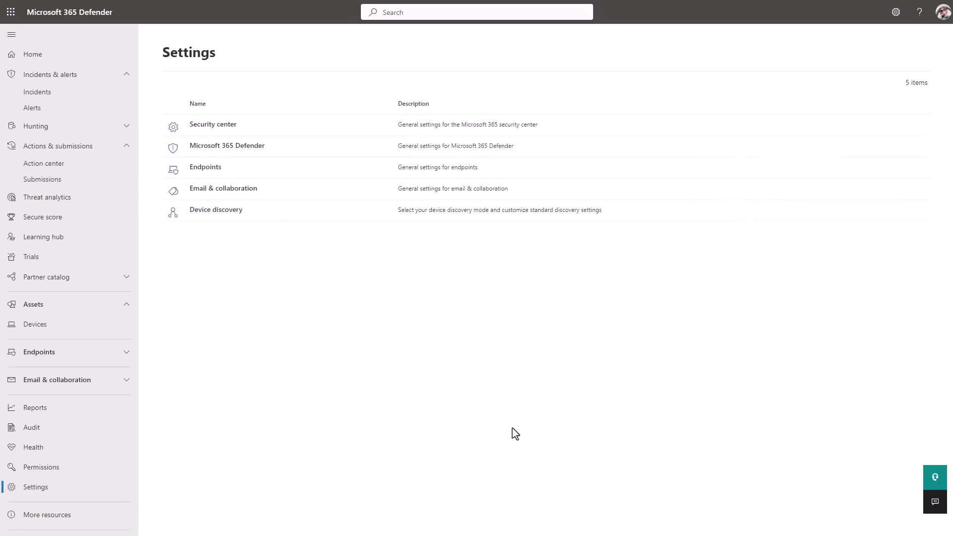
pyautogui.click(223, 146)
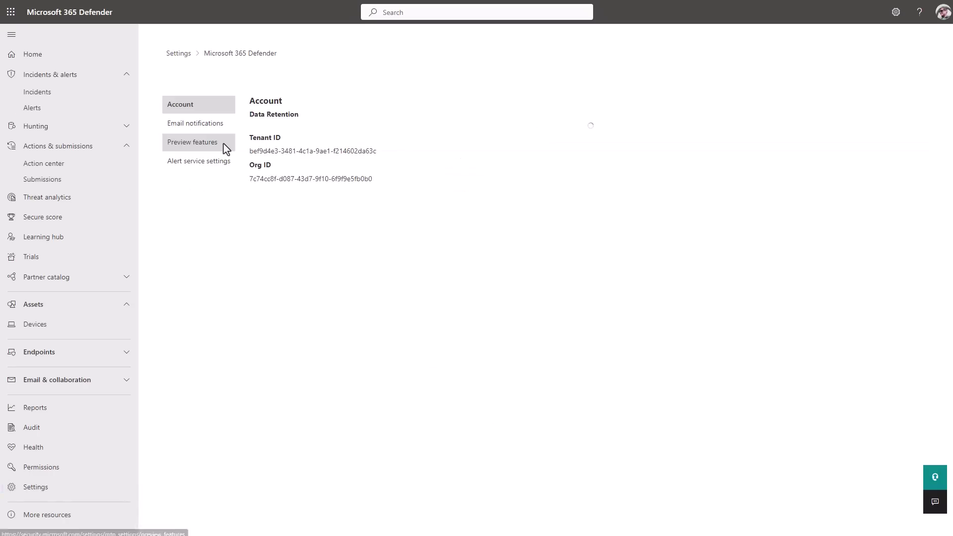
pyautogui.click(194, 158)
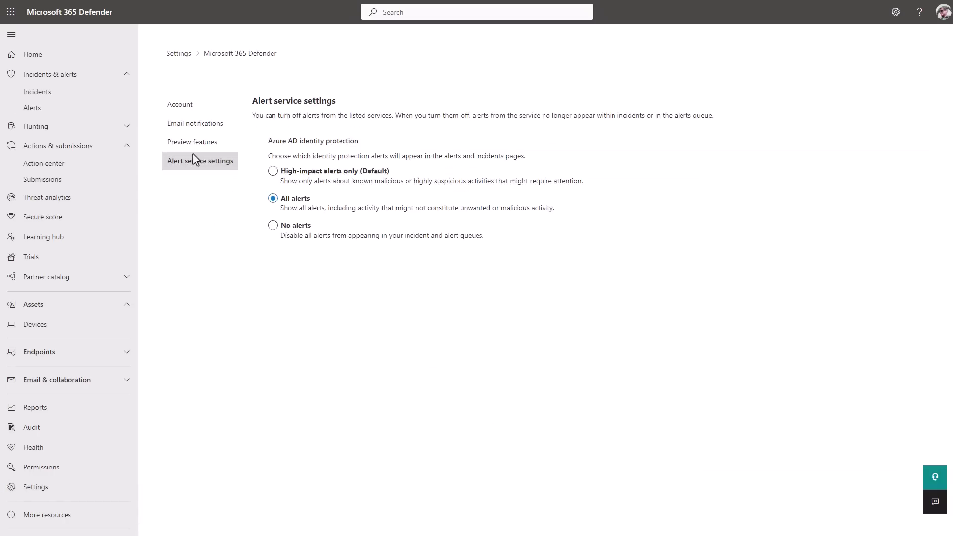
pyautogui.click(189, 127)
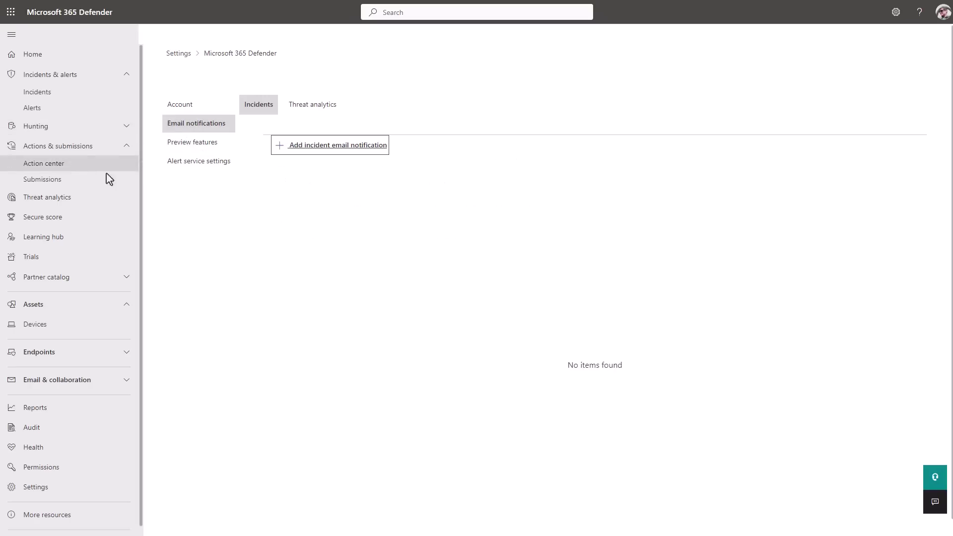
pyautogui.click(37, 91)
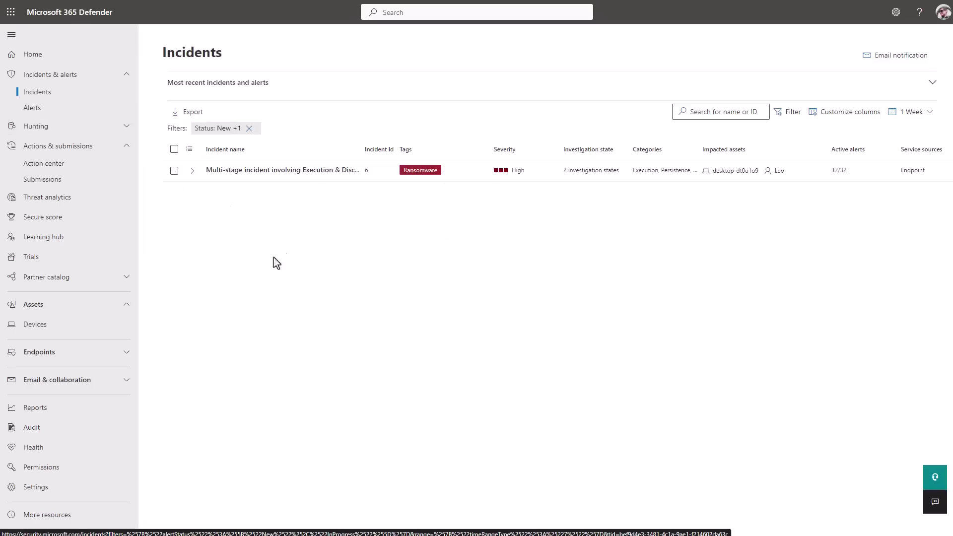
# Expand the multi-stage ransomware incident row to list its correlated alerts.
pyautogui.click(189, 172)
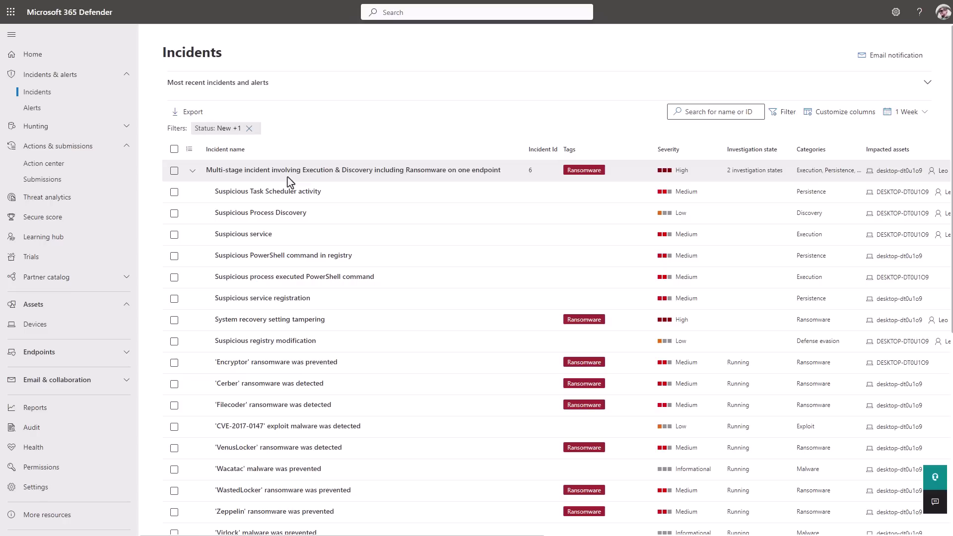
# Open the 'Cerber' ransomware alert and copy its Intezer full report link into a new tab.
pyautogui.click(275, 385)
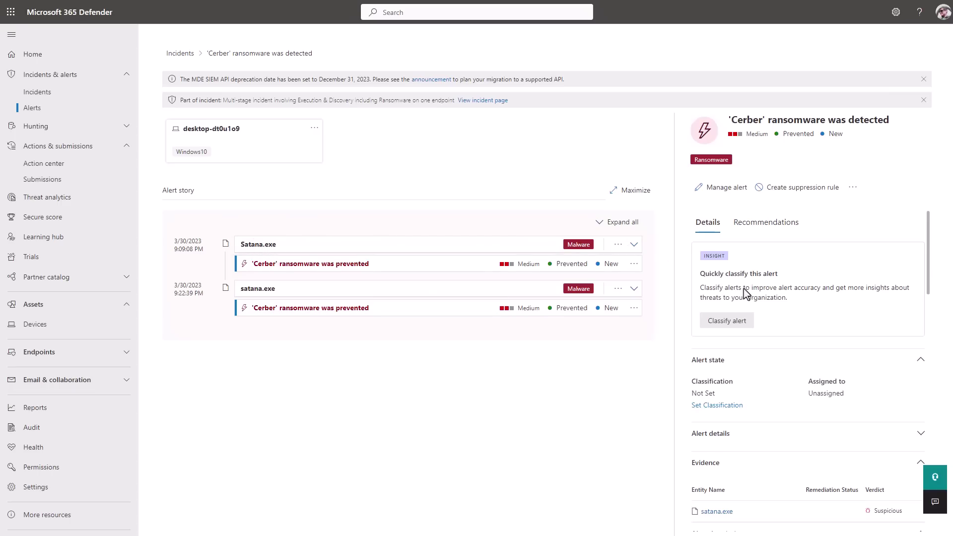
pyautogui.scroll(-3, 745, 293)
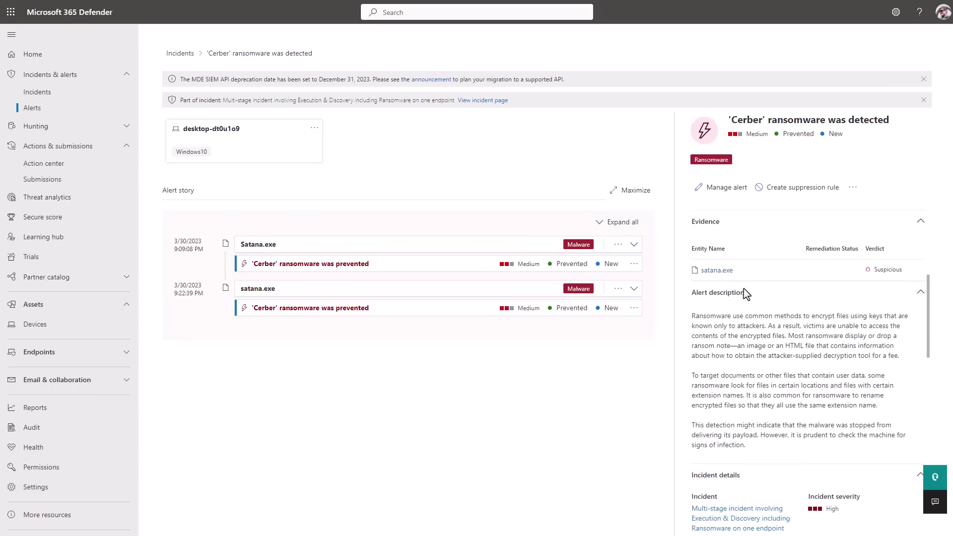
pyautogui.scroll(-1, 744, 293)
pyautogui.scroll(-4, 745, 294)
pyautogui.scroll(-2, 745, 293)
pyautogui.scroll(-2, 745, 294)
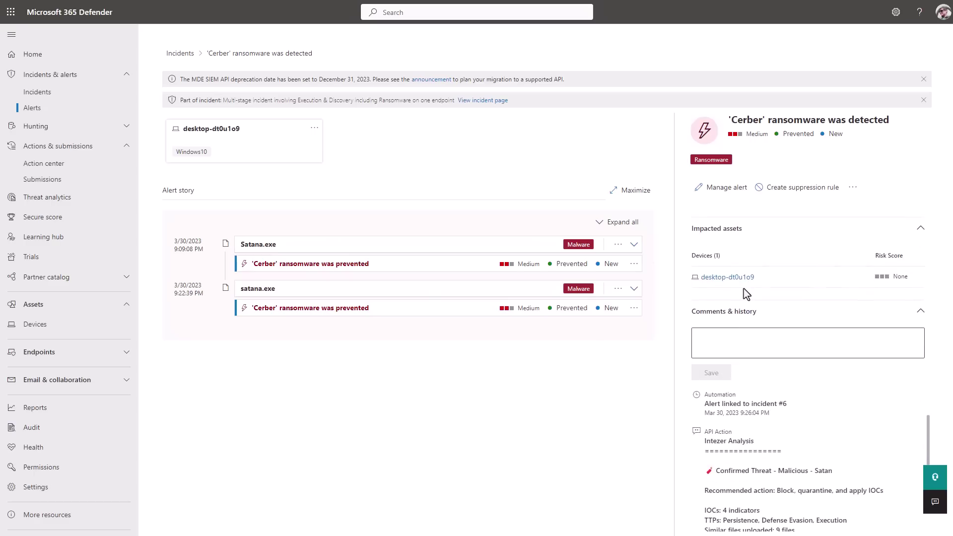
pyautogui.scroll(-2, 744, 288)
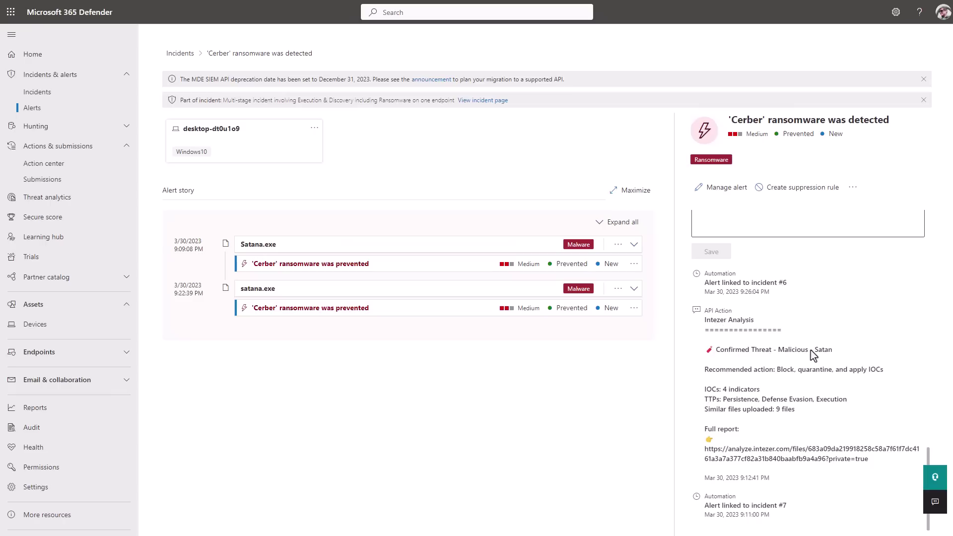
pyautogui.moveTo(871, 464); pyautogui.dragTo(707, 457)
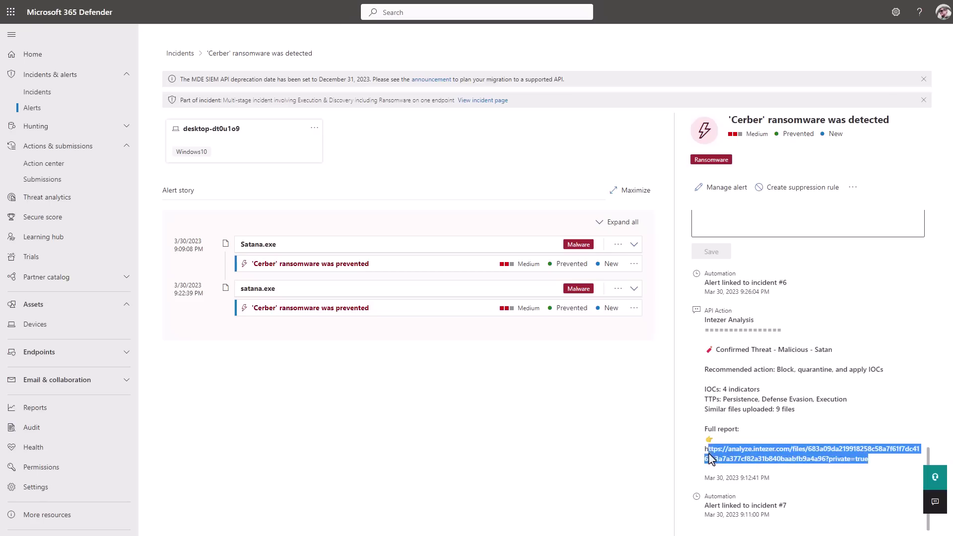
pyautogui.hotkey('ctrl', 't')
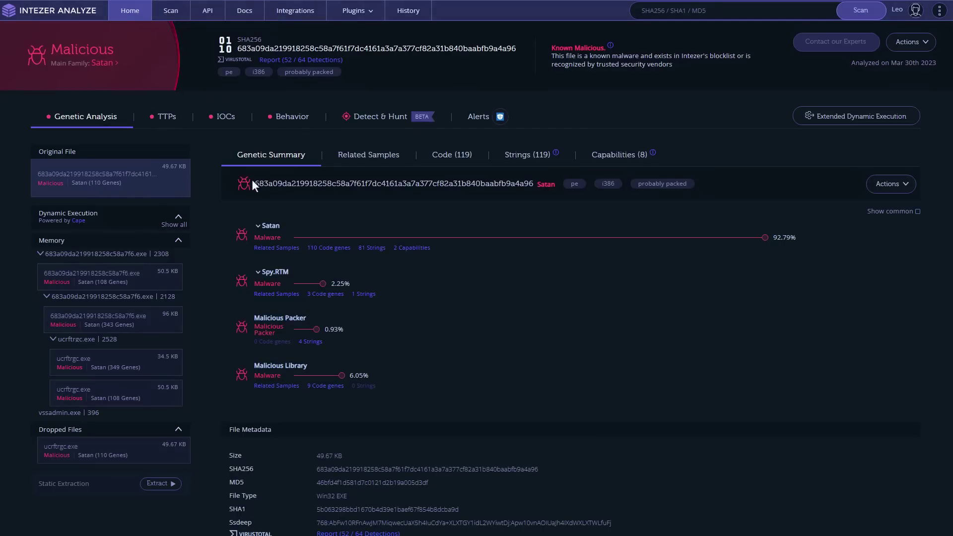
# Review the Satan sample's Code (119) and Capabilities (8) tabs, then go to Intezer's dashboard.
pyautogui.click(439, 160)
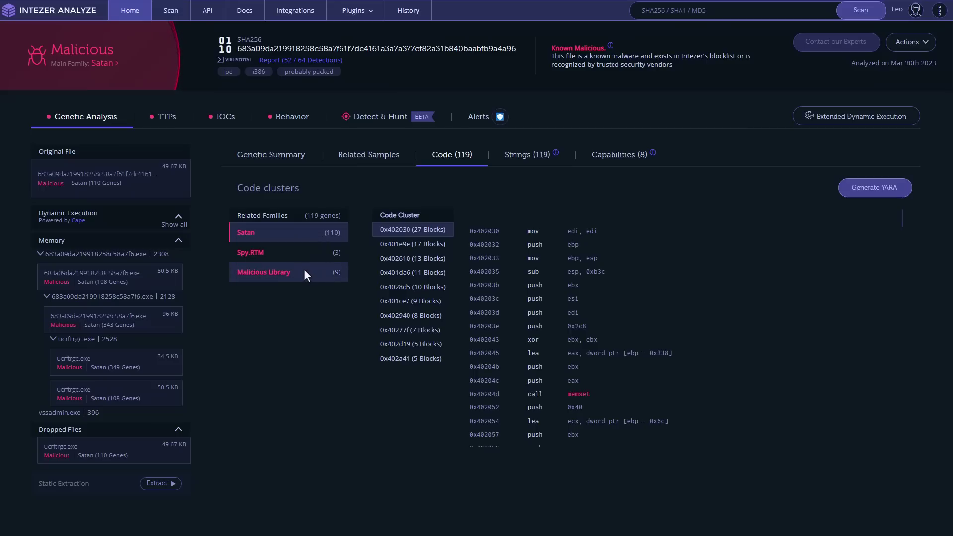
pyautogui.click(616, 154)
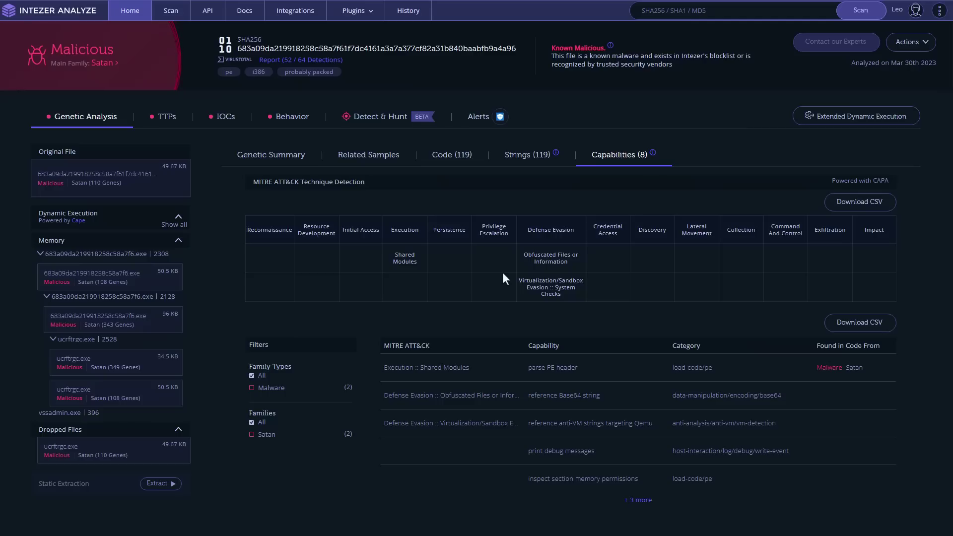
pyautogui.click(80, 17)
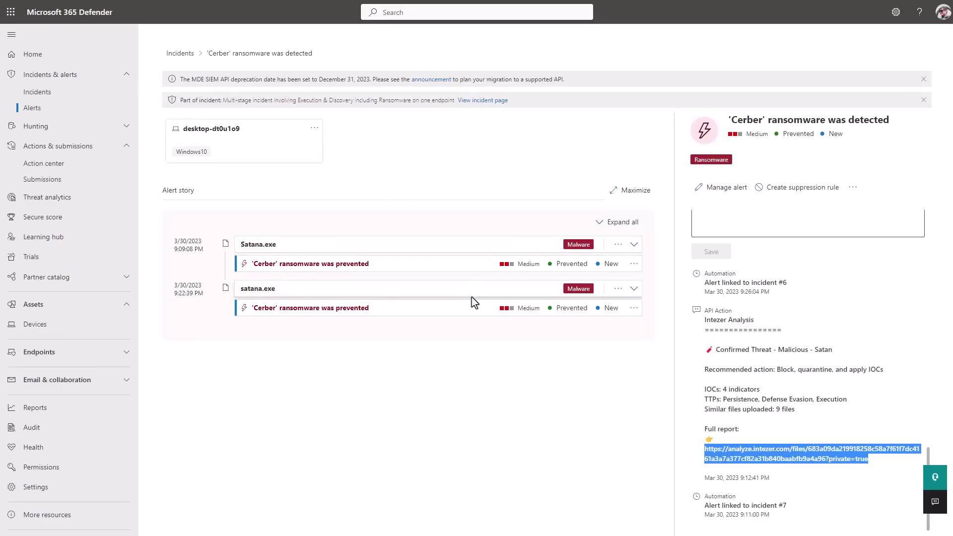
# Deselect the Intezer report link and return from the Cerber alert to the new alerts.
pyautogui.click(904, 409)
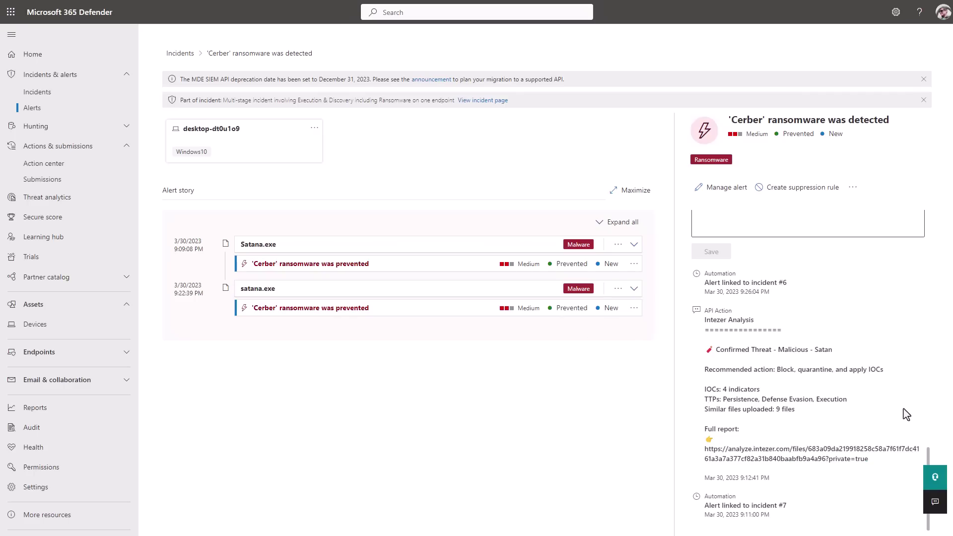
pyautogui.click(597, 309)
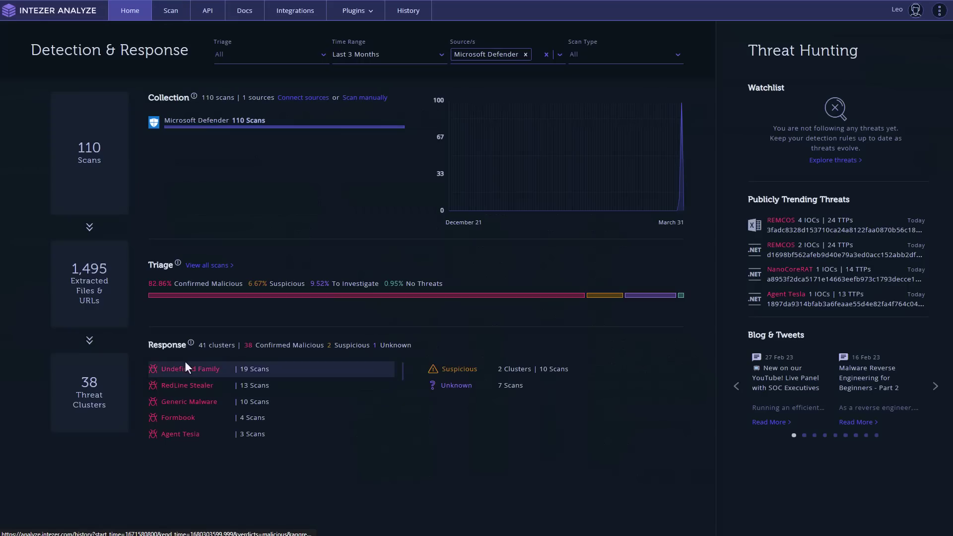
pyautogui.scroll(-3, 192, 377)
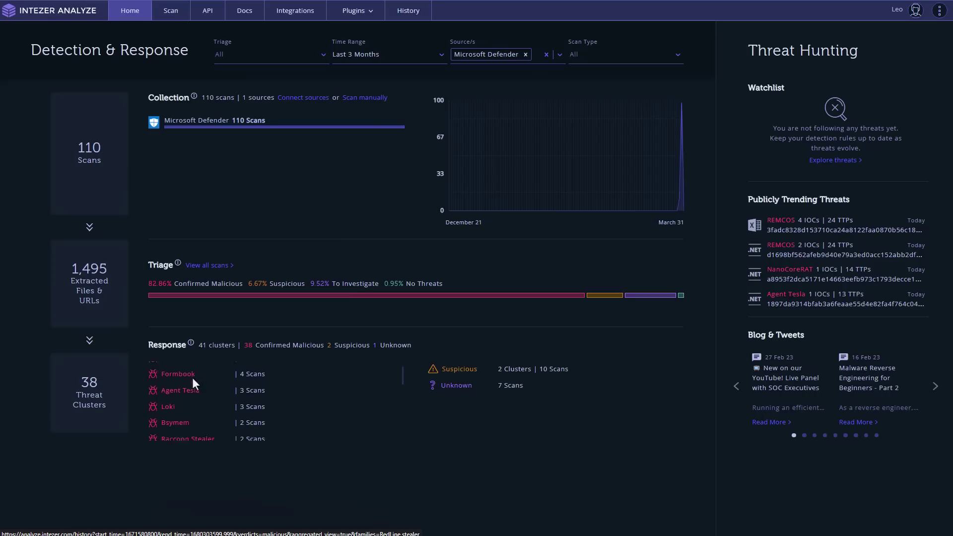
pyautogui.scroll(-5, 192, 378)
pyautogui.scroll(-5, 192, 377)
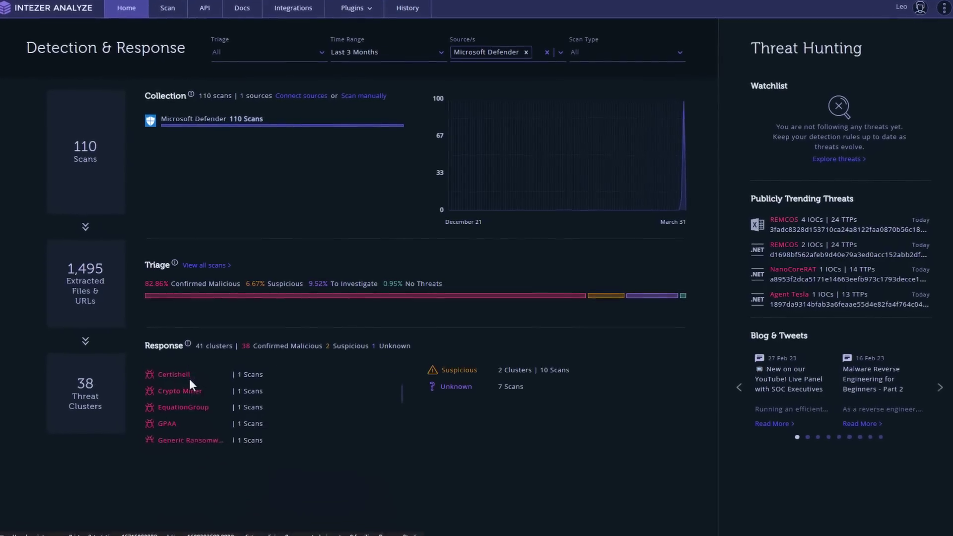
pyautogui.scroll(-1, 186, 379)
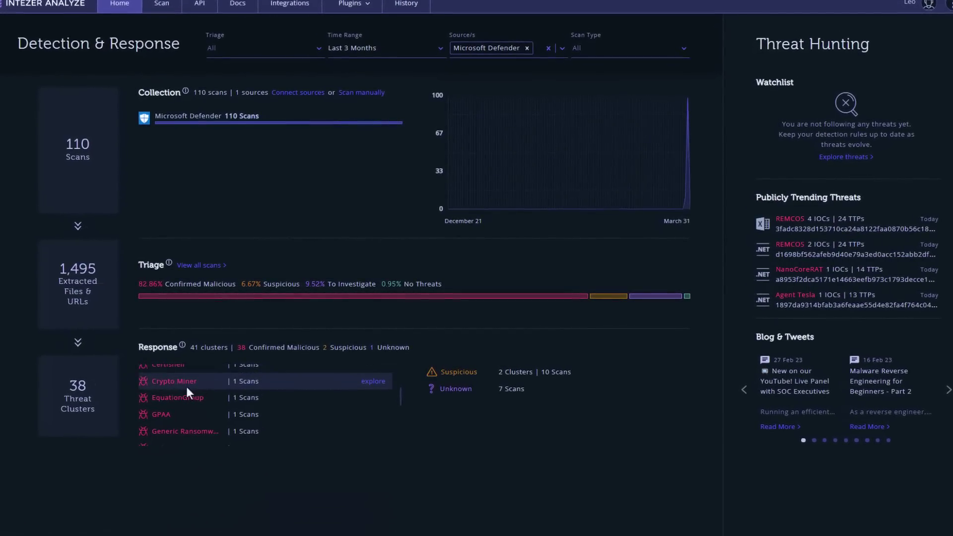
pyautogui.scroll(-3, 187, 387)
pyautogui.scroll(-3, 212, 384)
pyautogui.scroll(-2, 206, 379)
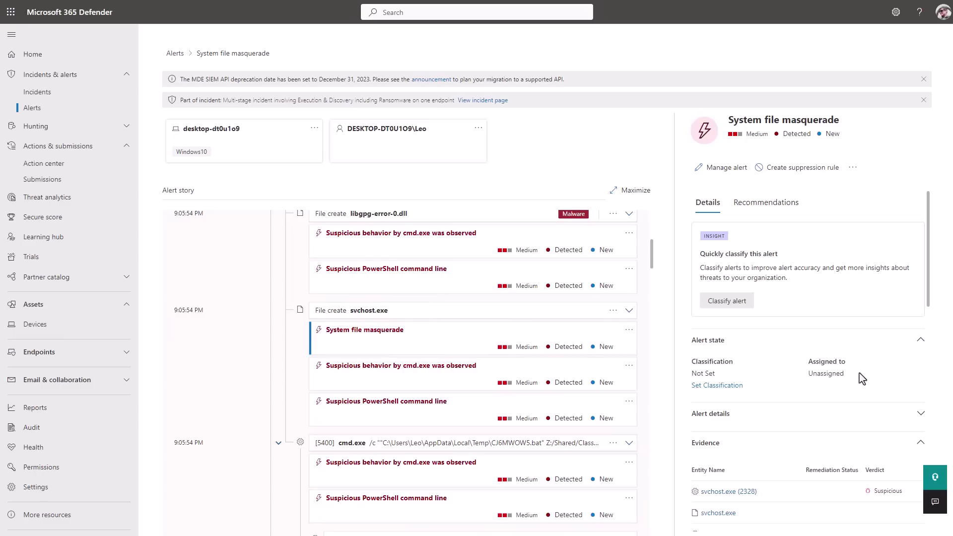
pyautogui.scroll(-2, 859, 373)
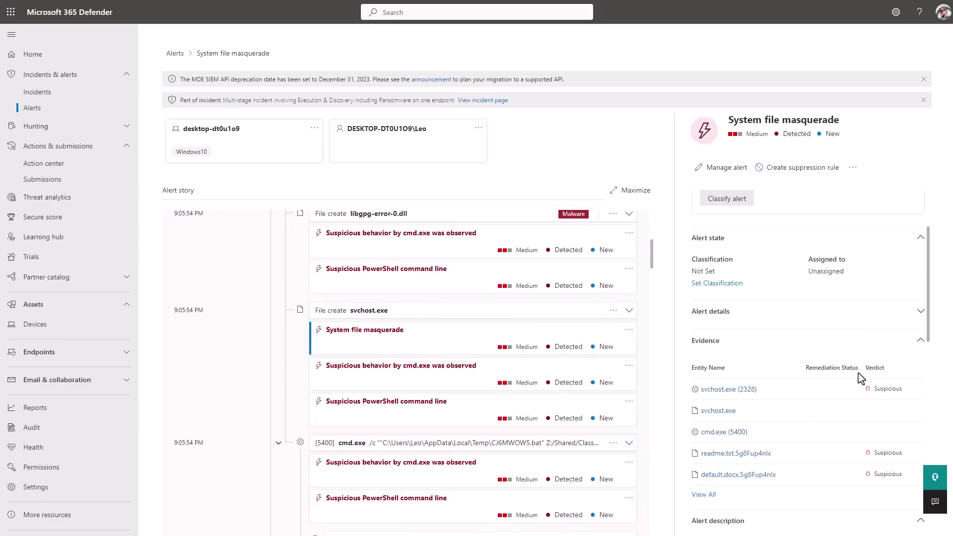
# Inspect the svchost.exe (2328) evidence details and command line, then return to Alerts.
pyautogui.click(725, 389)
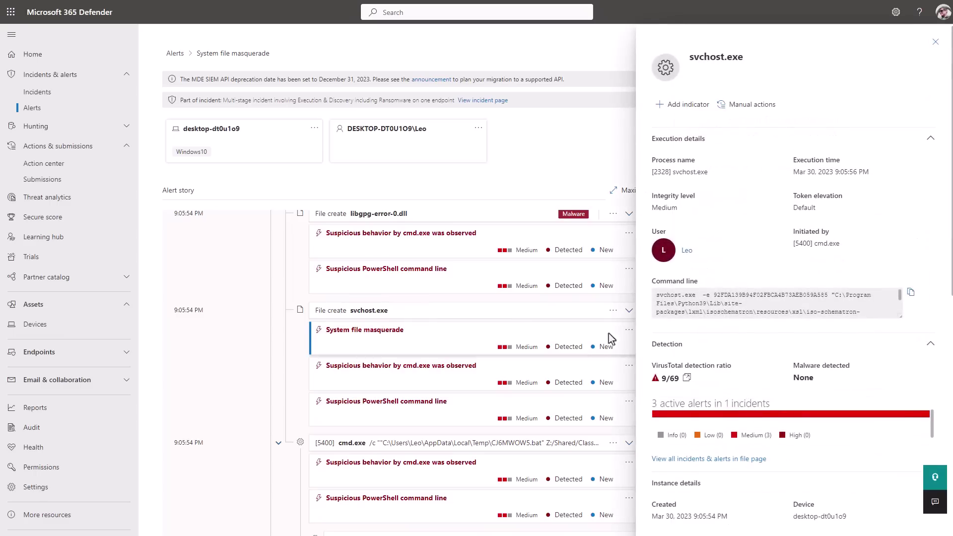
pyautogui.moveTo(697, 295); pyautogui.dragTo(802, 306)
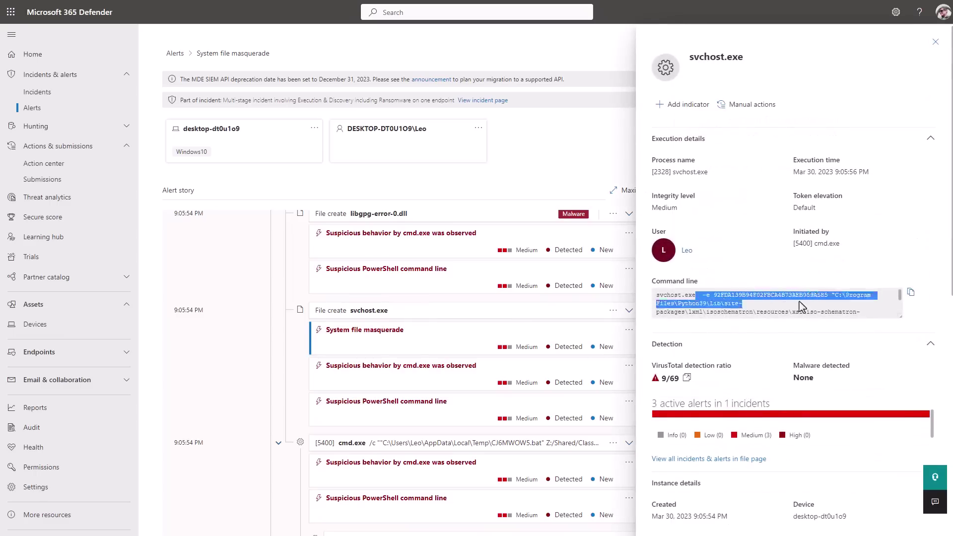
pyautogui.click(819, 306)
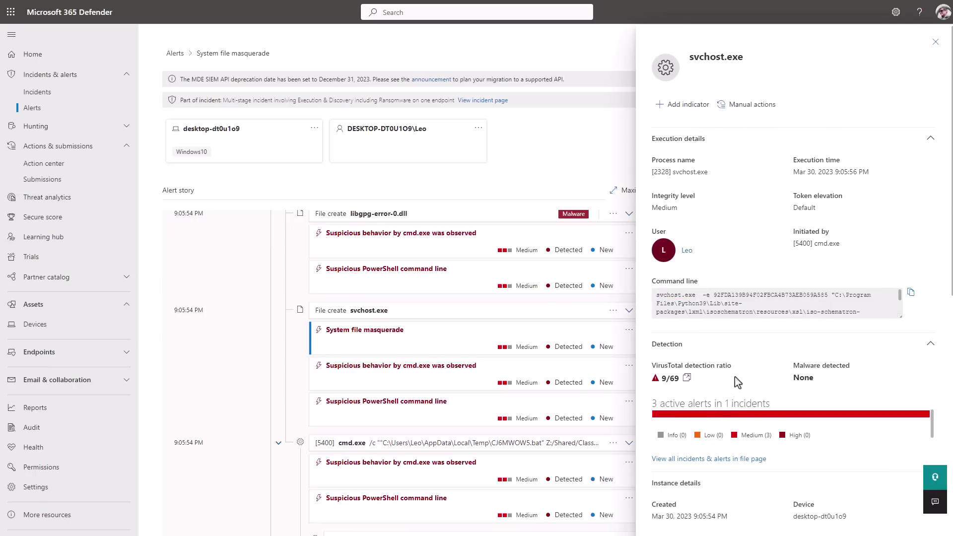
pyautogui.scroll(-4, 735, 376)
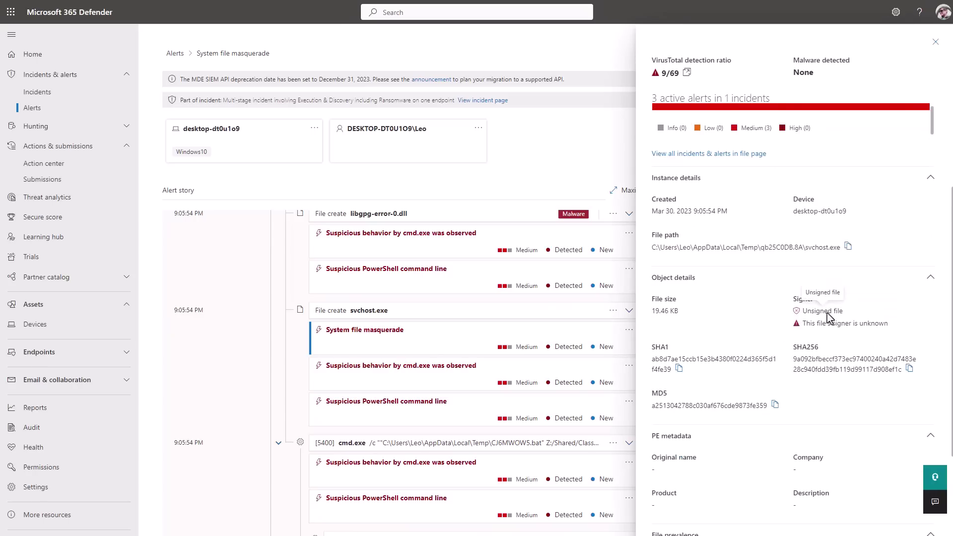
pyautogui.scroll(4, 794, 285)
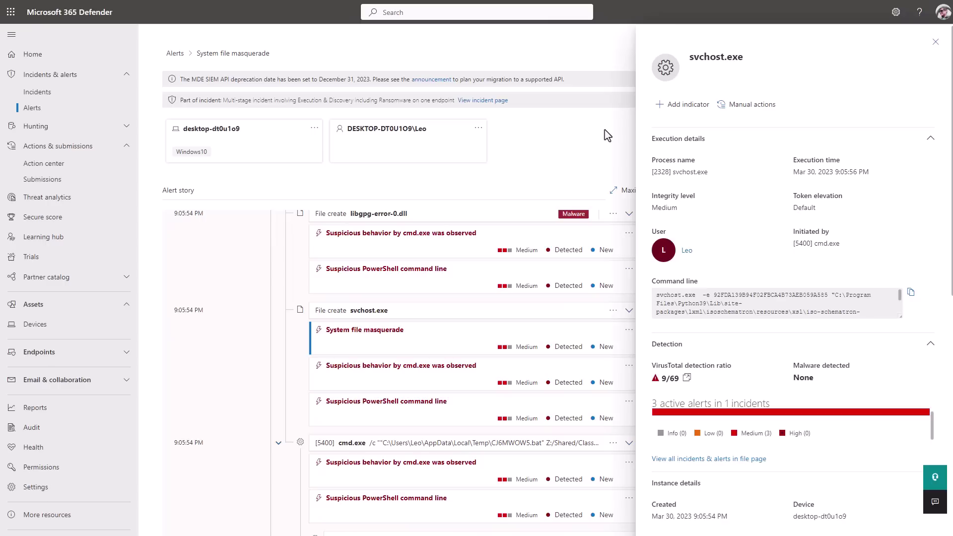
pyautogui.hotkey('alt', 'Left')
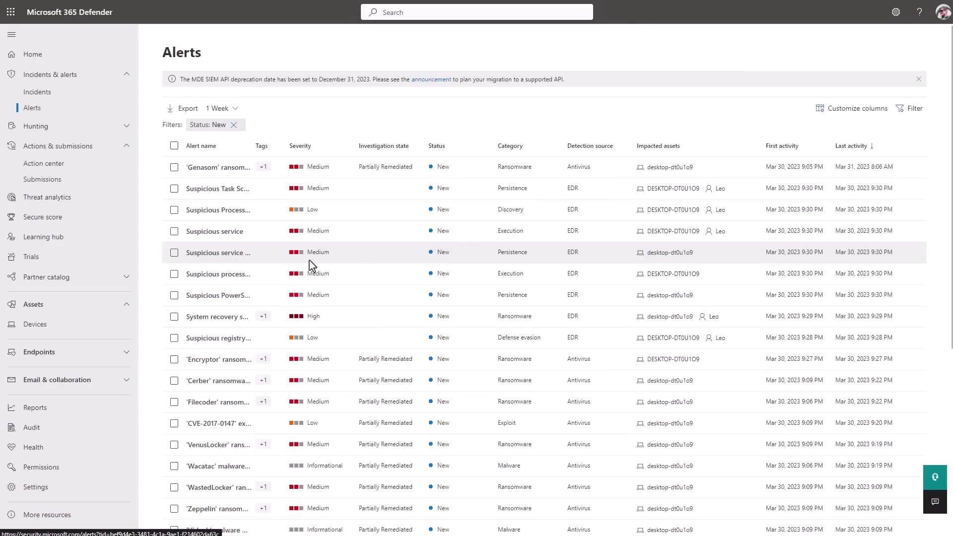
pyautogui.scroll(-3, 310, 260)
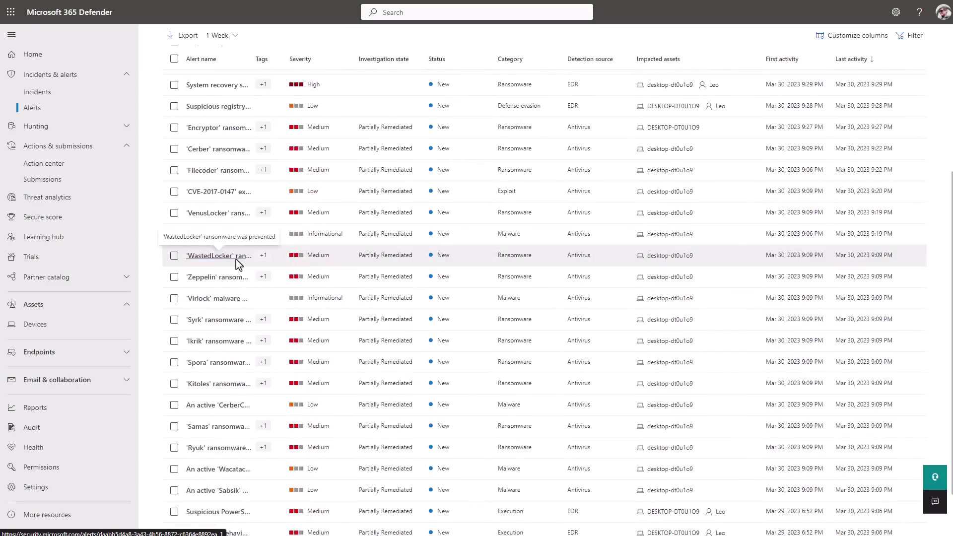
# Expand Email & collaboration in the navigation and go to Attack simulation training.
pyautogui.click(96, 380)
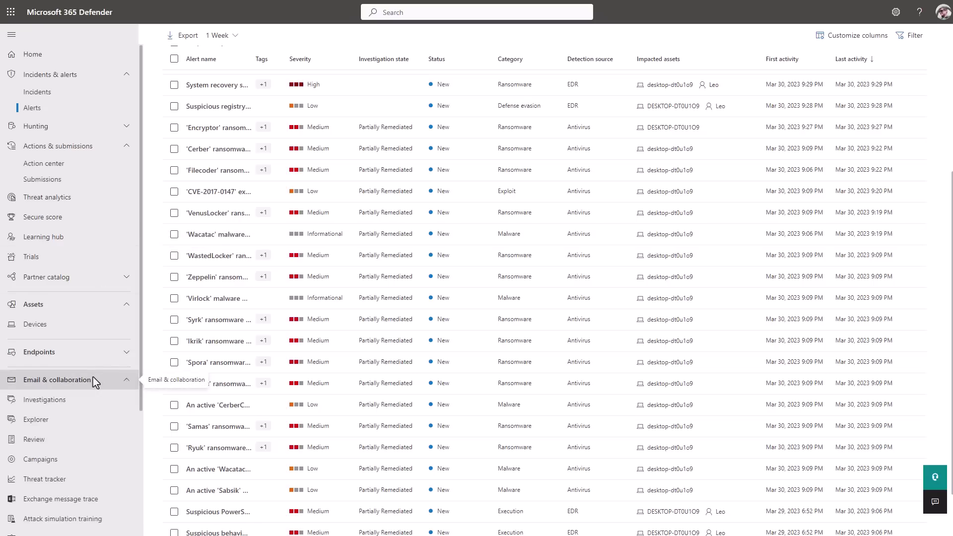
pyautogui.click(74, 518)
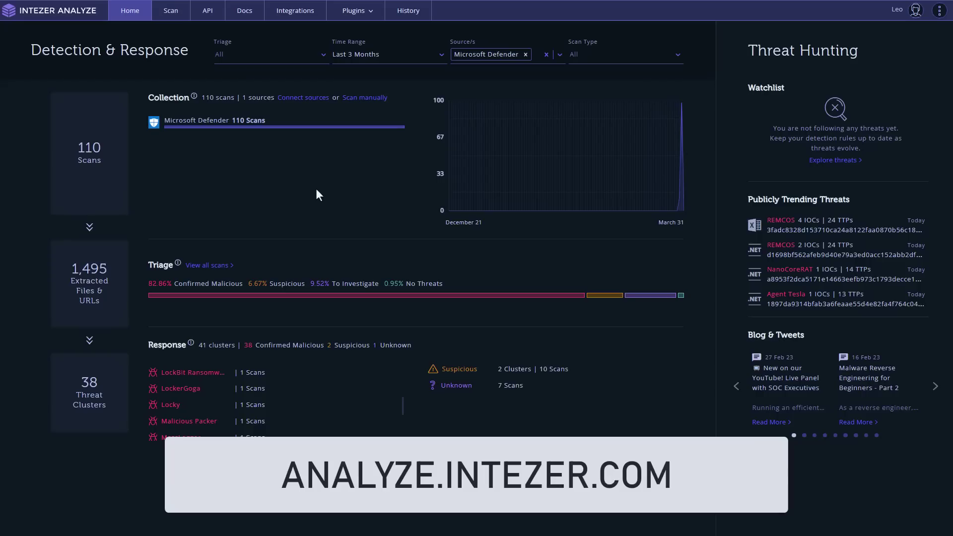
# Filter scans to the Malicious Packer cluster and open its SHA256 file analysis.
pyautogui.click(172, 421)
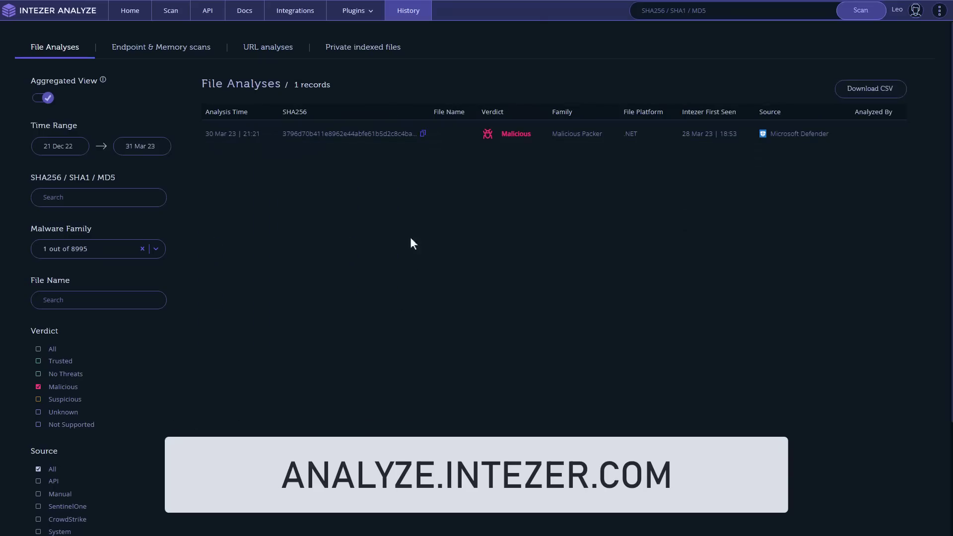
pyautogui.click(364, 136)
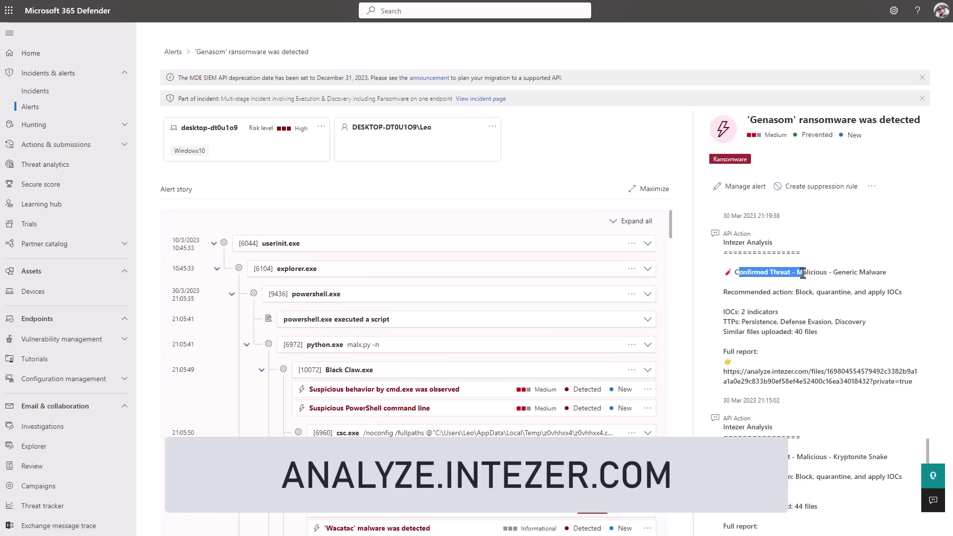
pyautogui.moveTo(735, 271); pyautogui.dragTo(827, 273)
pyautogui.click(827, 273)
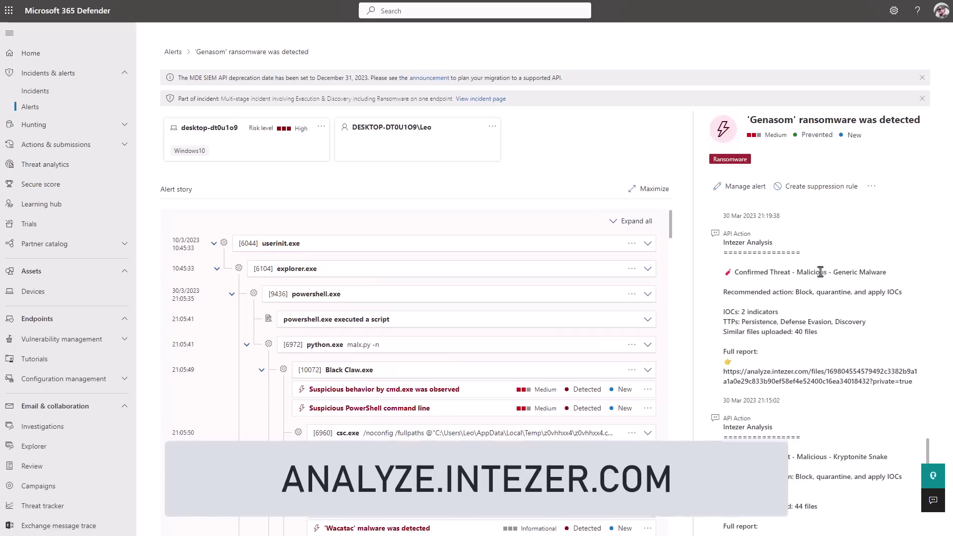